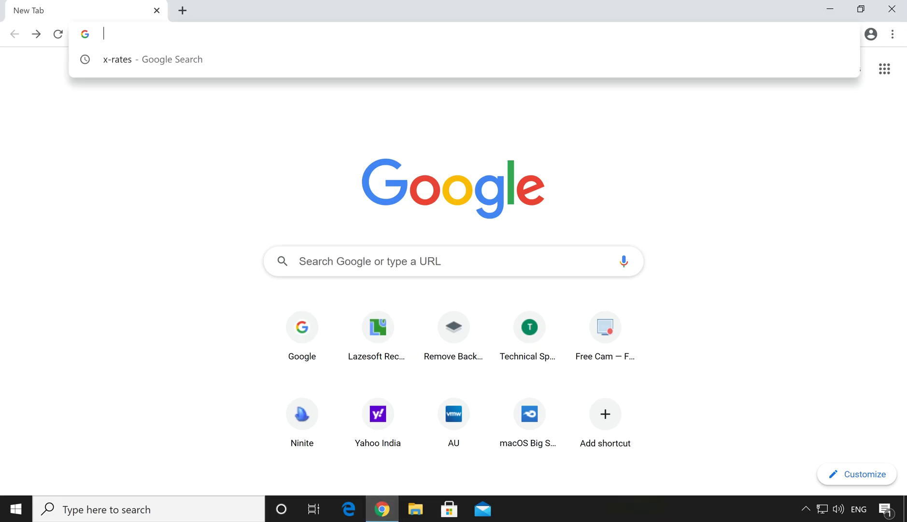
Search Google for 'x-rates' from the Chrome address bar
{"action": "type", "text": "x-rates"}
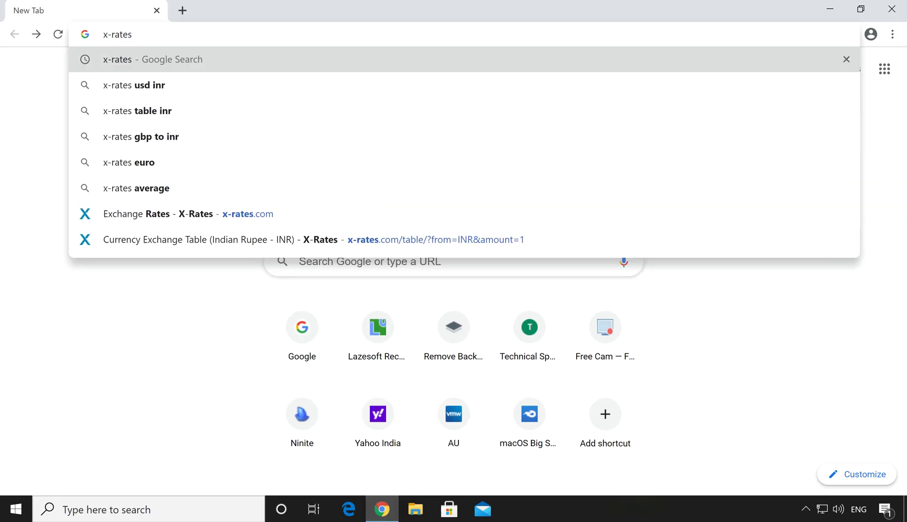
{"action": "key", "text": "Return"}
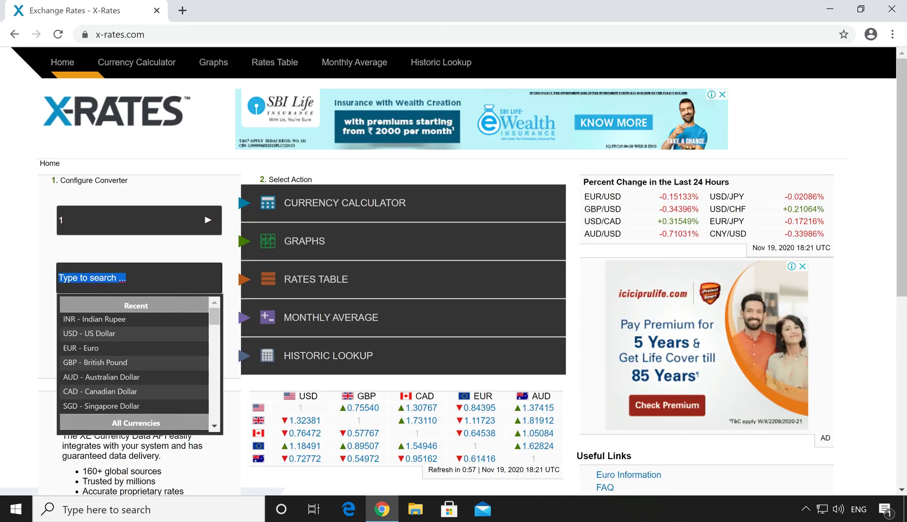
Choose Indian Rupee and select the INR rates table page address
{"action": "left_click", "coordinate": [123, 320]}
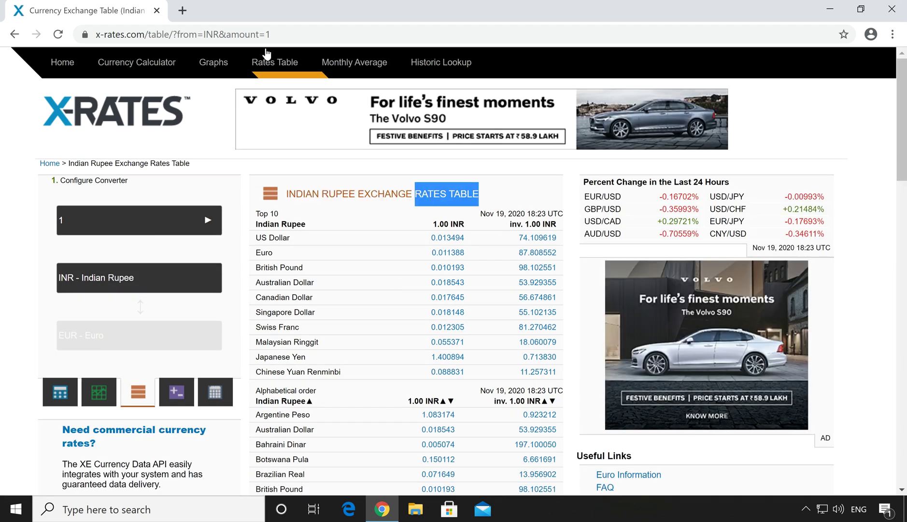
{"action": "left_click", "coordinate": [305, 35]}
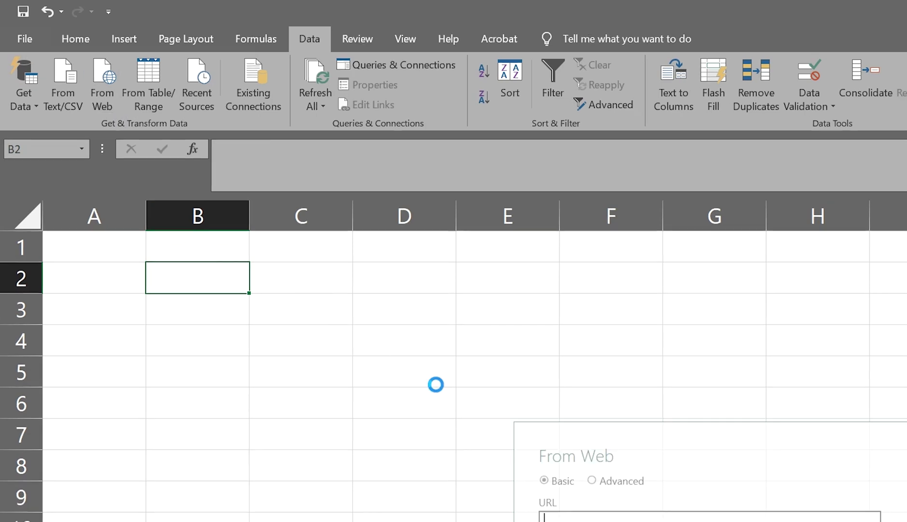
Paste the x-rates INR table URL as a From Web source and connect
{"action": "type", "text": "https://www.x-rates.com/table/?from=INR&amount=1"}
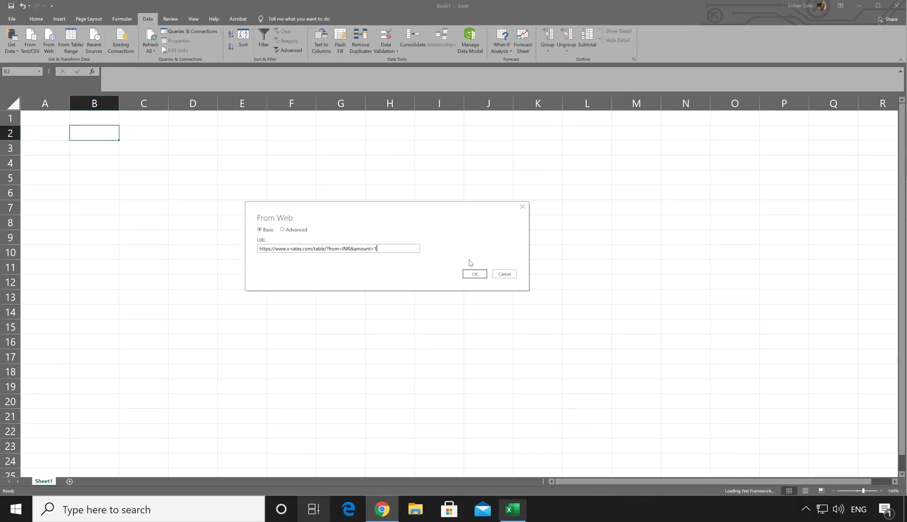
{"action": "left_click", "coordinate": [476, 274]}
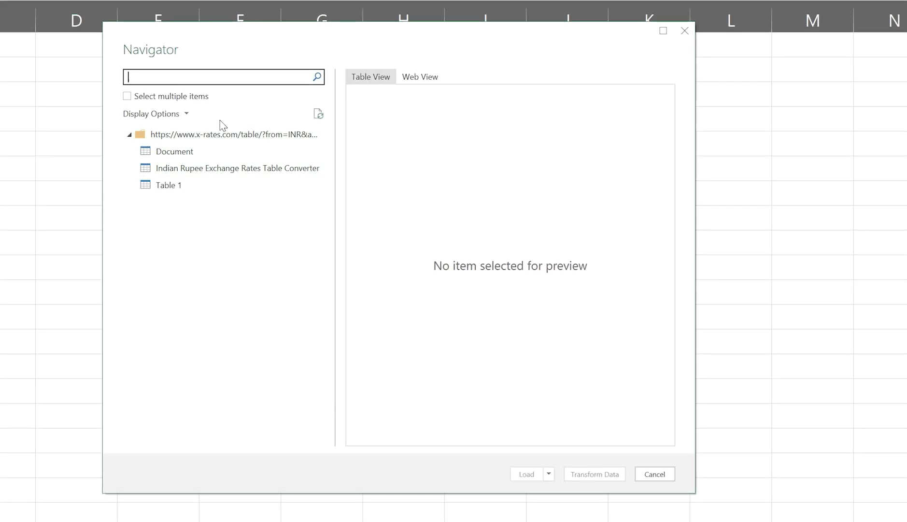
Preview Document, the converter table and Table 1, then load Table 1 into Sheet2
{"action": "left_click", "coordinate": [189, 153]}
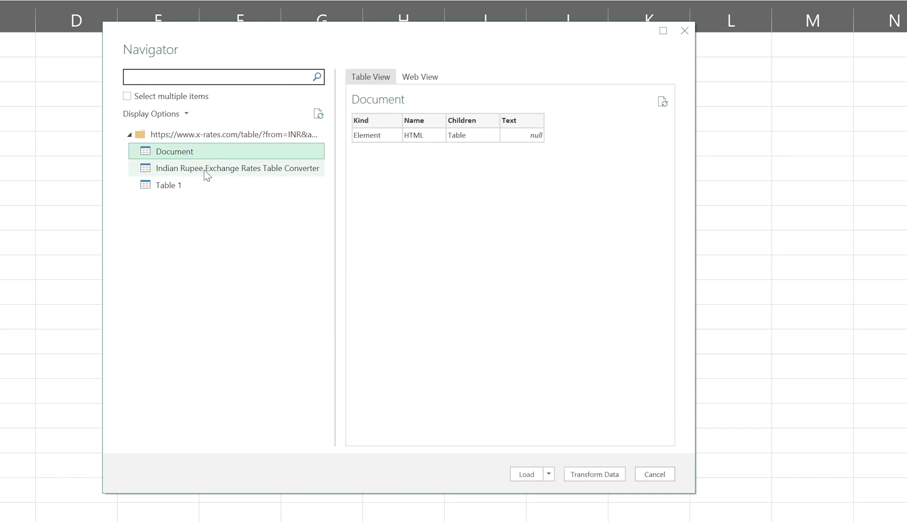
{"action": "left_click", "coordinate": [207, 174]}
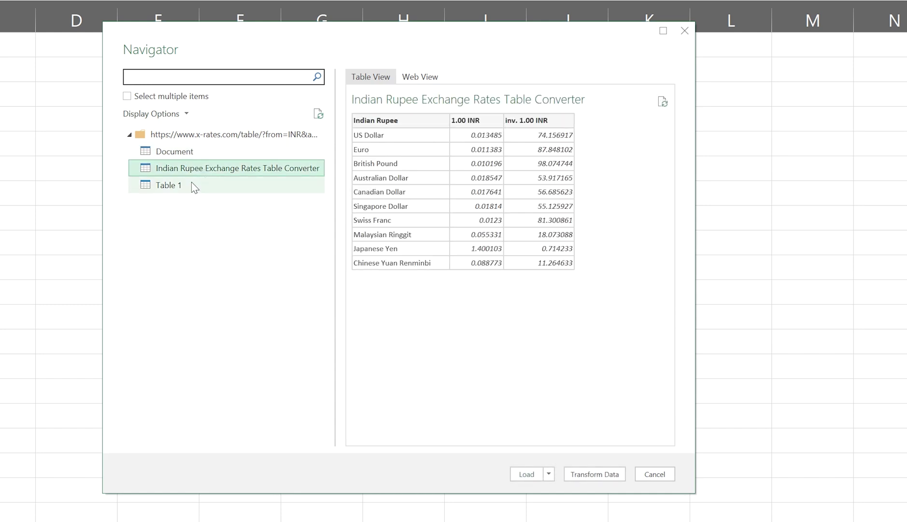
{"action": "left_click", "coordinate": [193, 187]}
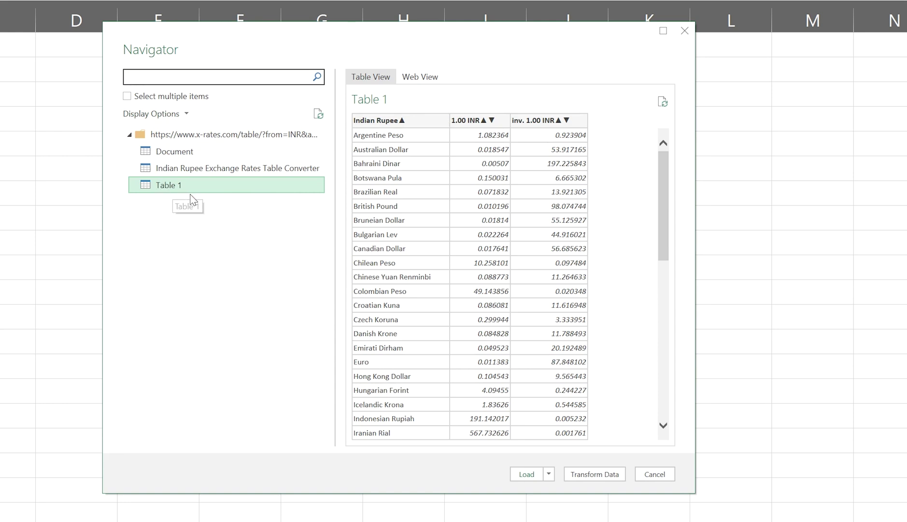
{"action": "scroll", "coordinate": [458, 285], "scroll_direction": "down", "scroll_amount": 10}
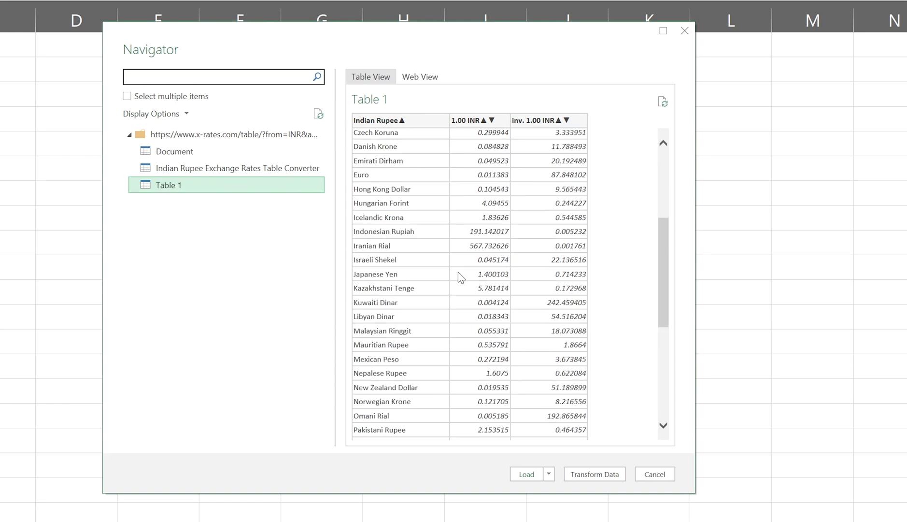
{"action": "scroll", "coordinate": [459, 292], "scroll_direction": "up", "scroll_amount": 6}
{"action": "scroll", "coordinate": [459, 292], "scroll_direction": "up", "scroll_amount": 5}
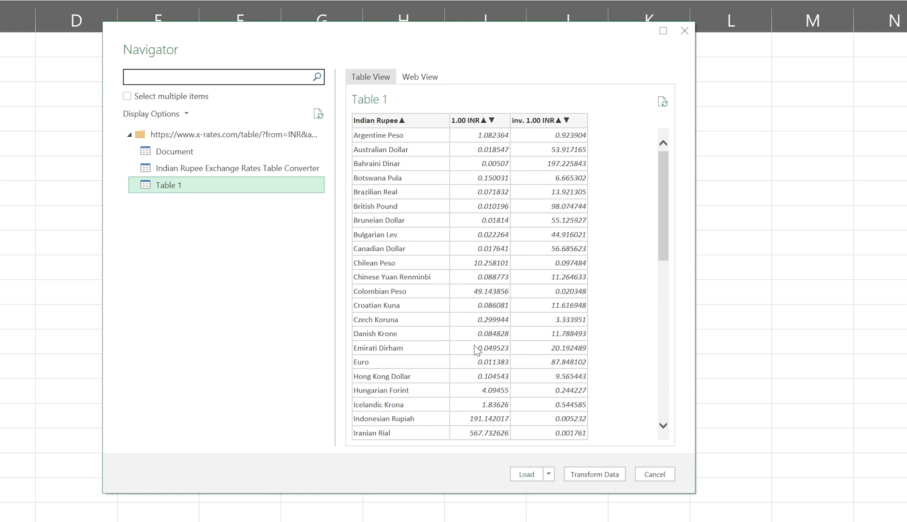
{"action": "left_click", "coordinate": [524, 474]}
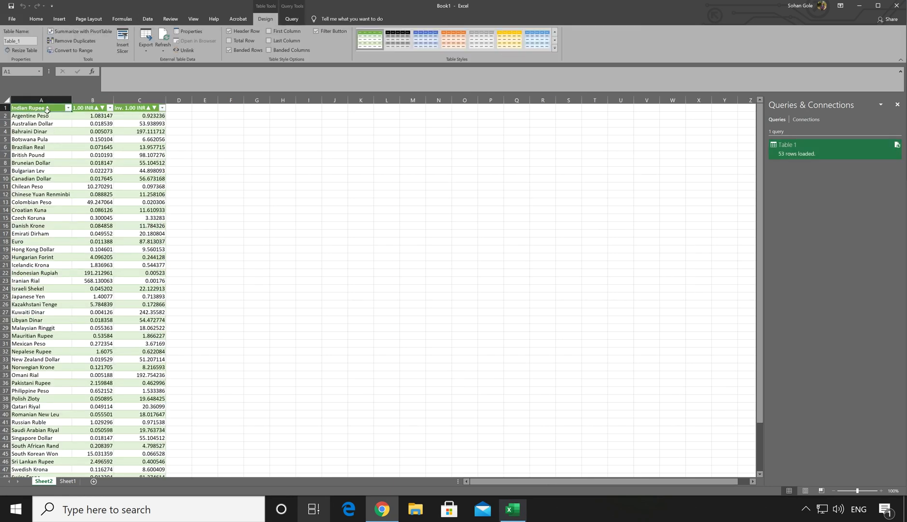
{"action": "left_click", "coordinate": [52, 106]}
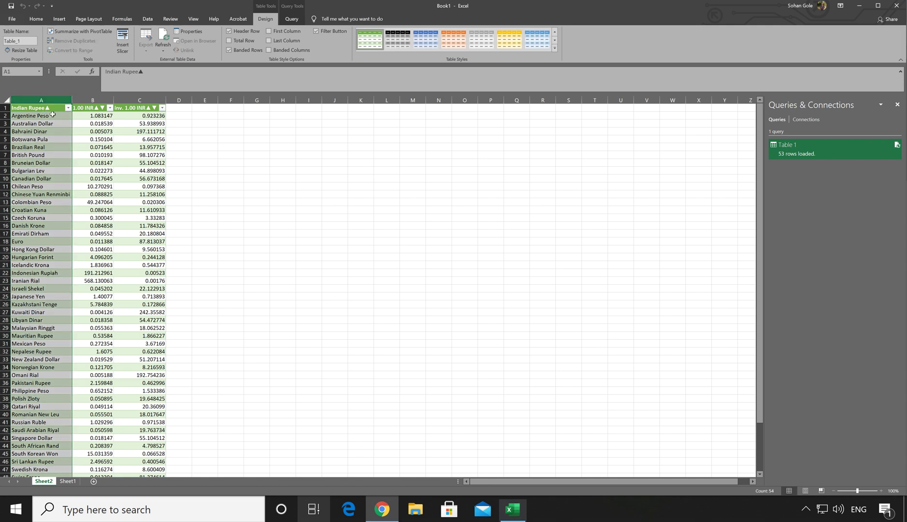
{"action": "left_click", "coordinate": [84, 110]}
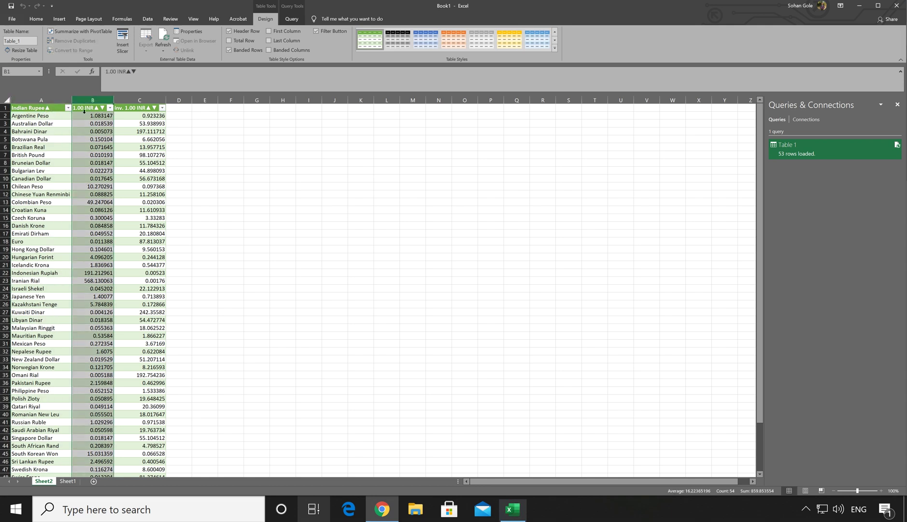
{"action": "left_click", "coordinate": [140, 105]}
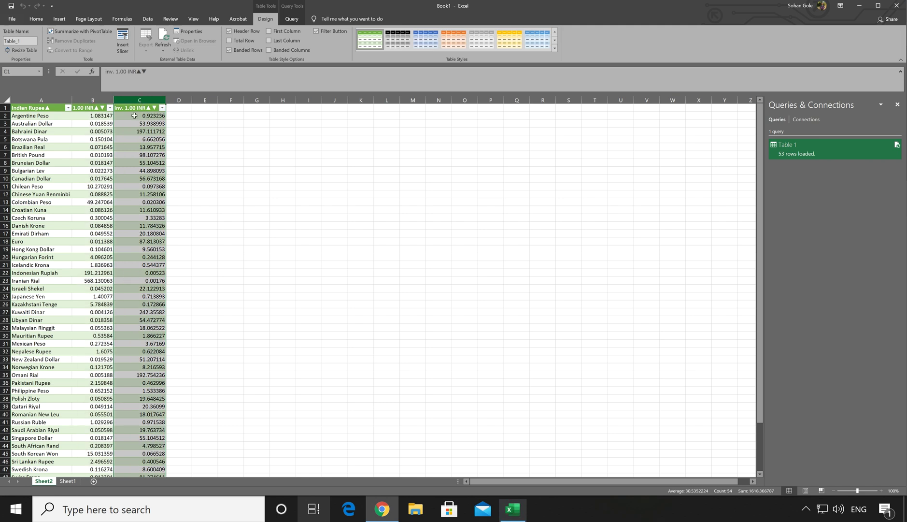
{"action": "scroll", "coordinate": [60, 222], "scroll_direction": "down", "scroll_amount": 4}
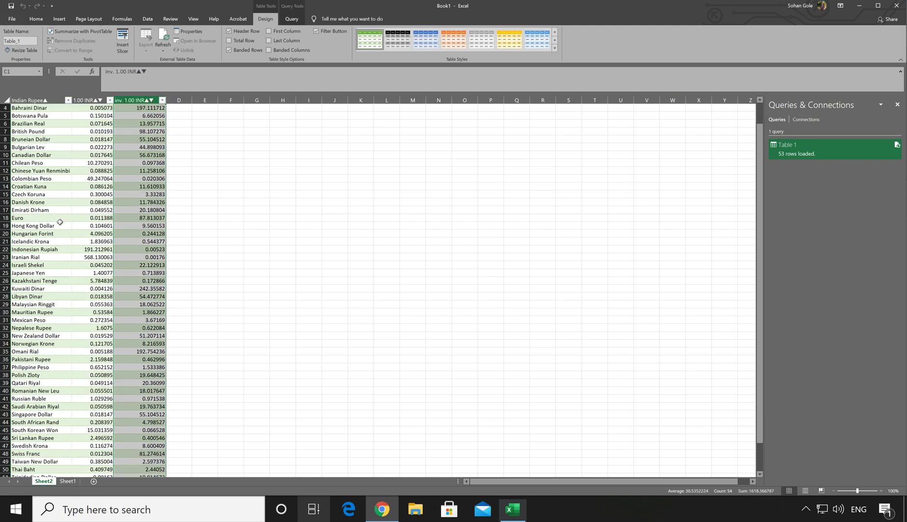
{"action": "left_click", "coordinate": [40, 423]}
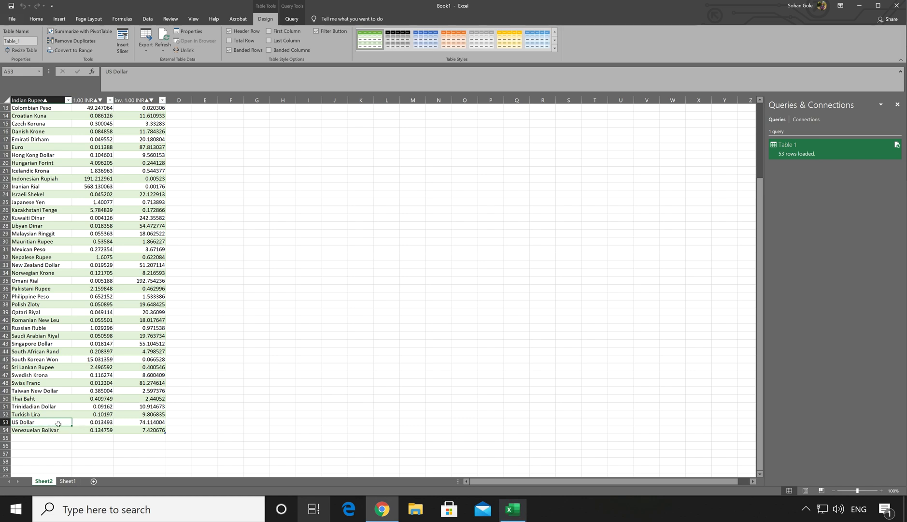
{"action": "left_click", "coordinate": [150, 424]}
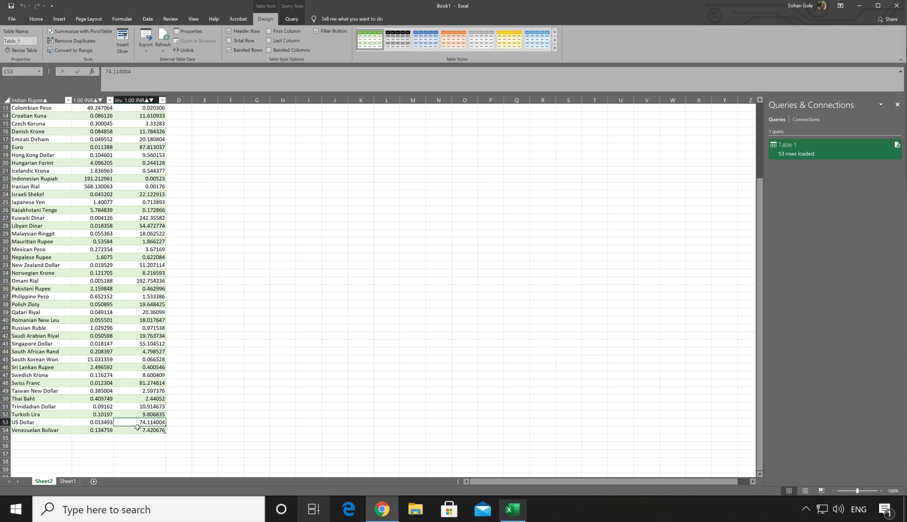
{"action": "left_click", "coordinate": [103, 423]}
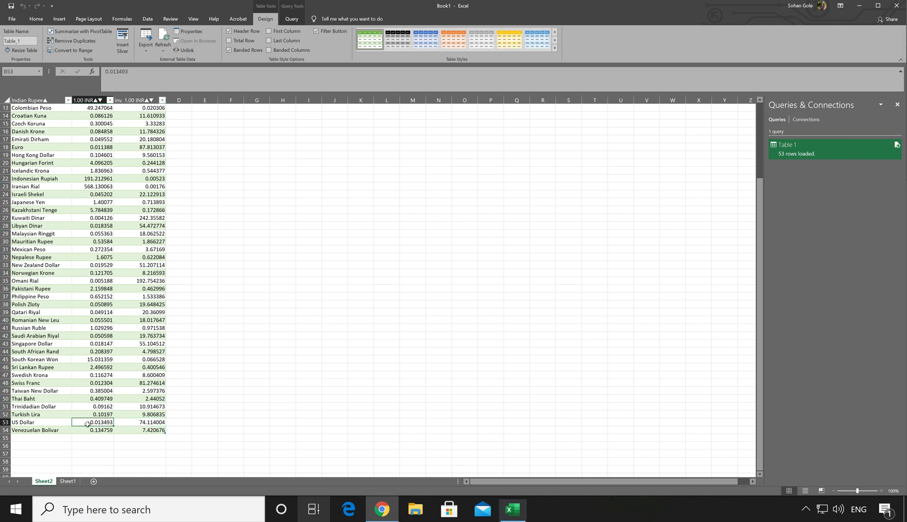
{"action": "scroll", "coordinate": [97, 406], "scroll_direction": "up", "scroll_amount": 4}
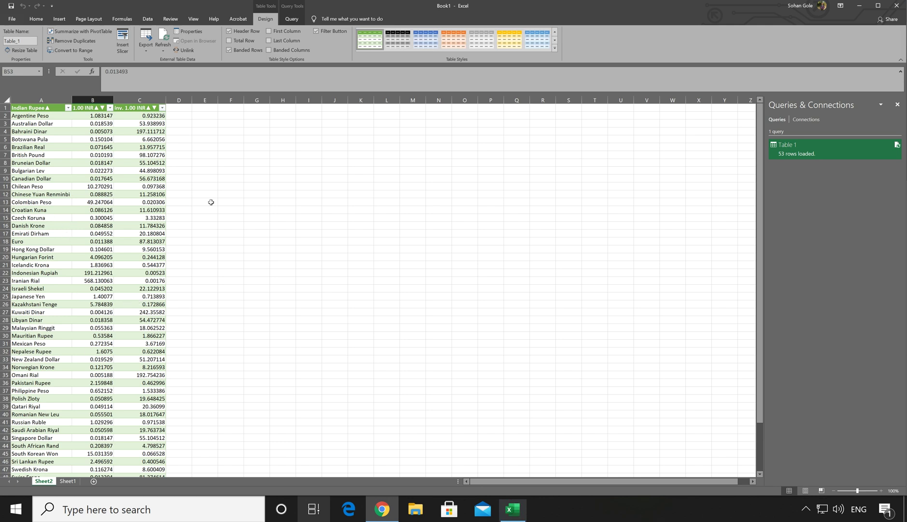
Make the Table 1 query refresh every 1 minute and whenever the file opens
{"action": "key", "text": "ctrl+Home"}
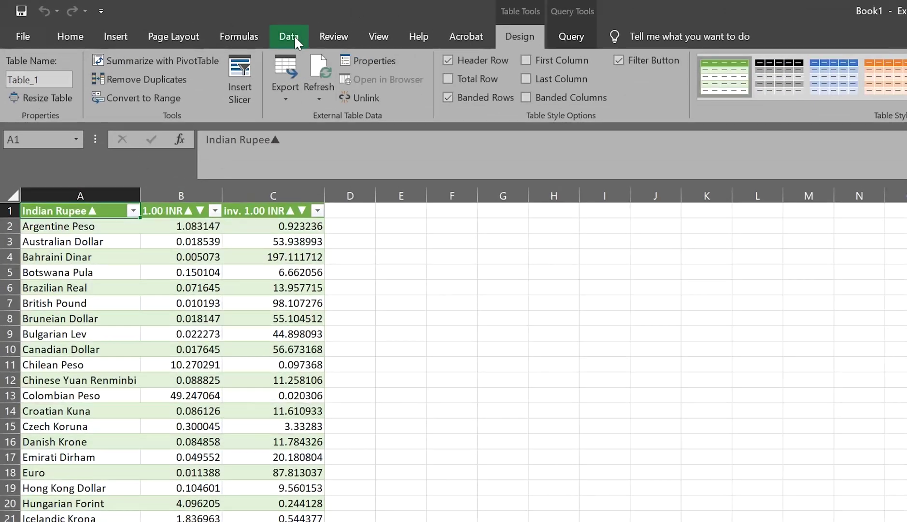
{"action": "left_click", "coordinate": [149, 19]}
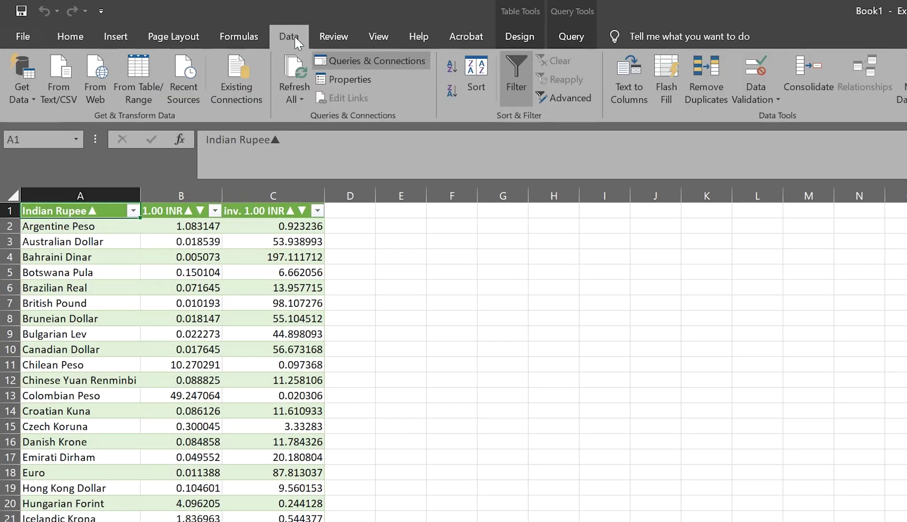
{"action": "left_click", "coordinate": [367, 79]}
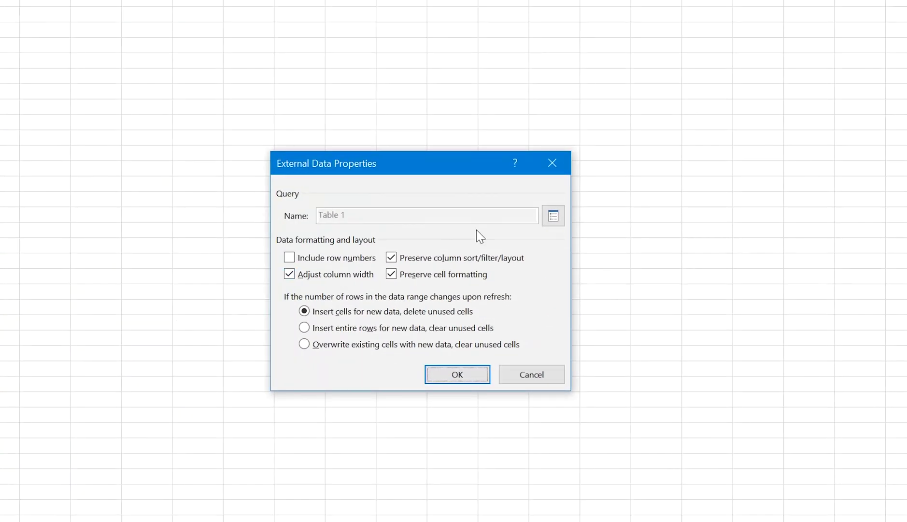
{"action": "left_click", "coordinate": [561, 221]}
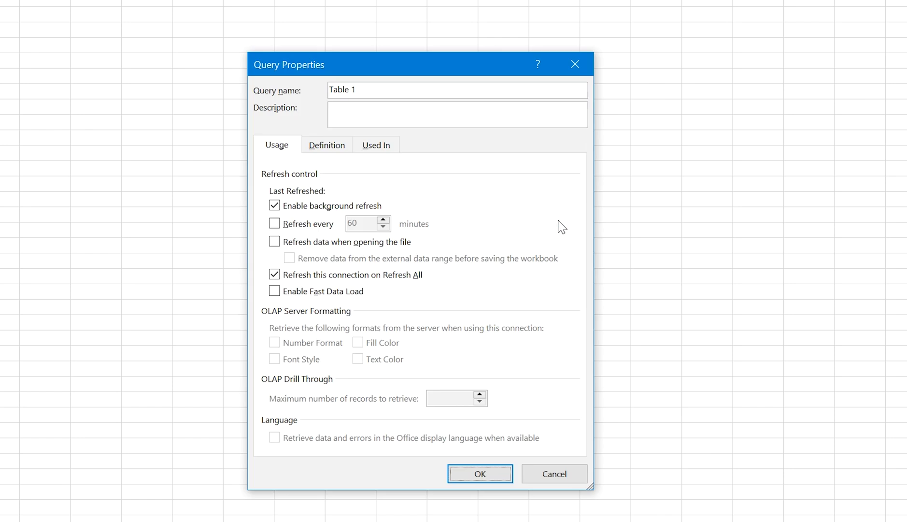
{"action": "left_click", "coordinate": [325, 228]}
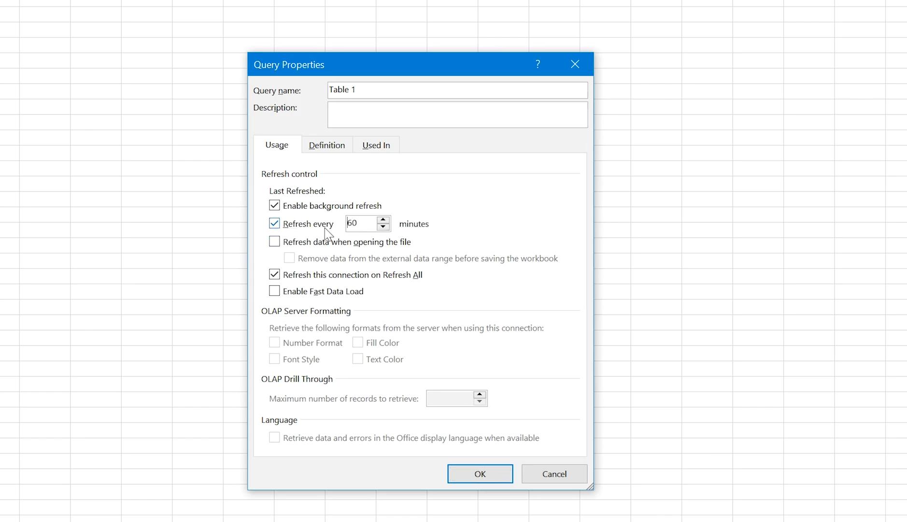
{"action": "key", "text": "Tab"}
{"action": "type", "text": "1"}
{"action": "left_click", "coordinate": [314, 245]}
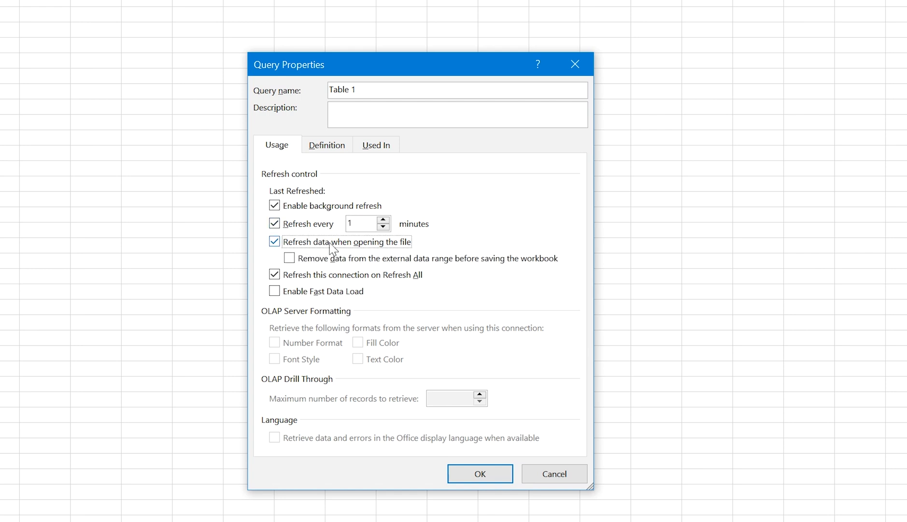
{"action": "left_click", "coordinate": [469, 478]}
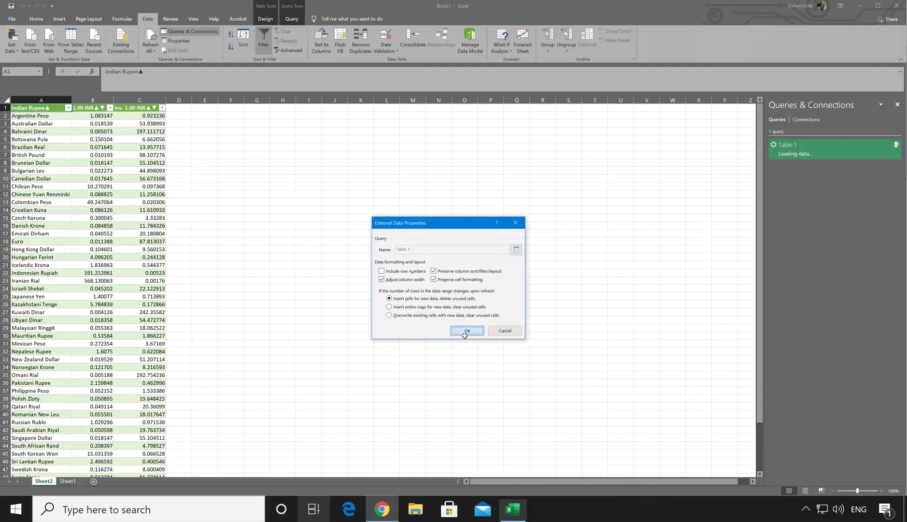
Confirm the data range properties, close Excel without saving, and minimize Chrome
{"action": "left_click", "coordinate": [467, 331]}
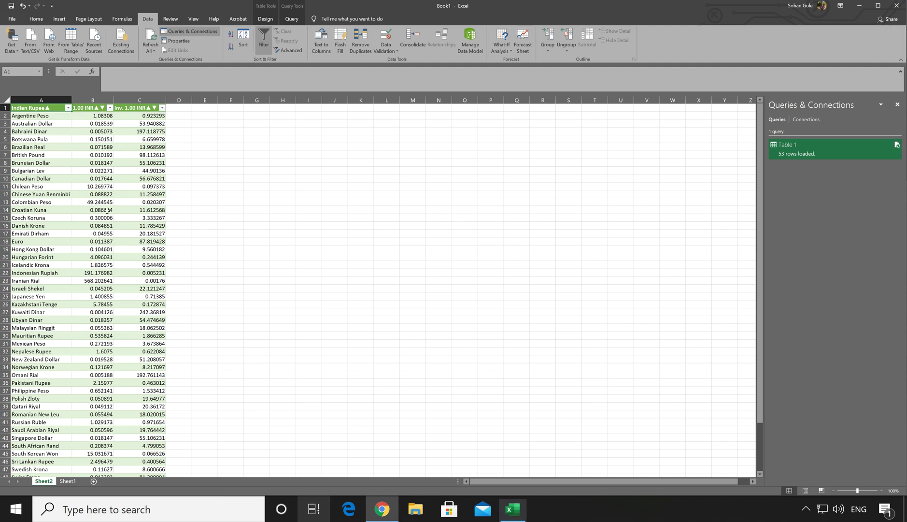
{"action": "left_click", "coordinate": [896, 5]}
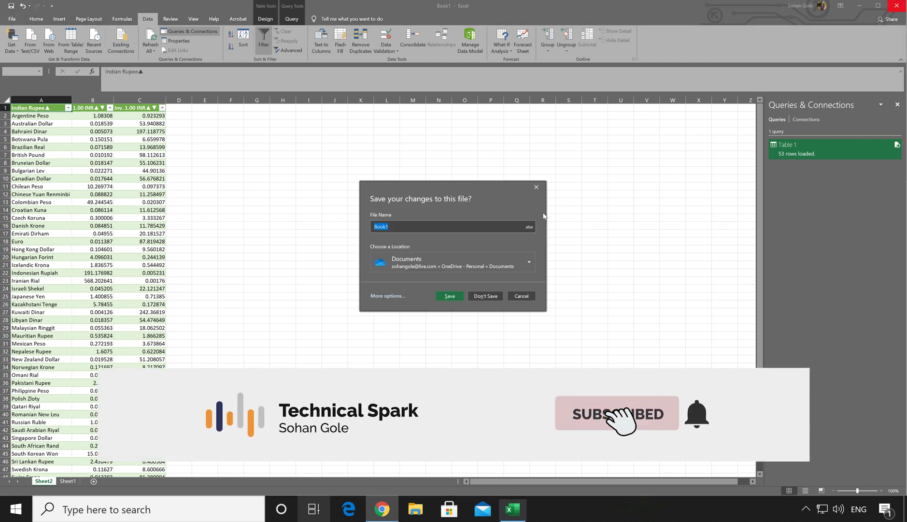
{"action": "left_click", "coordinate": [486, 296]}
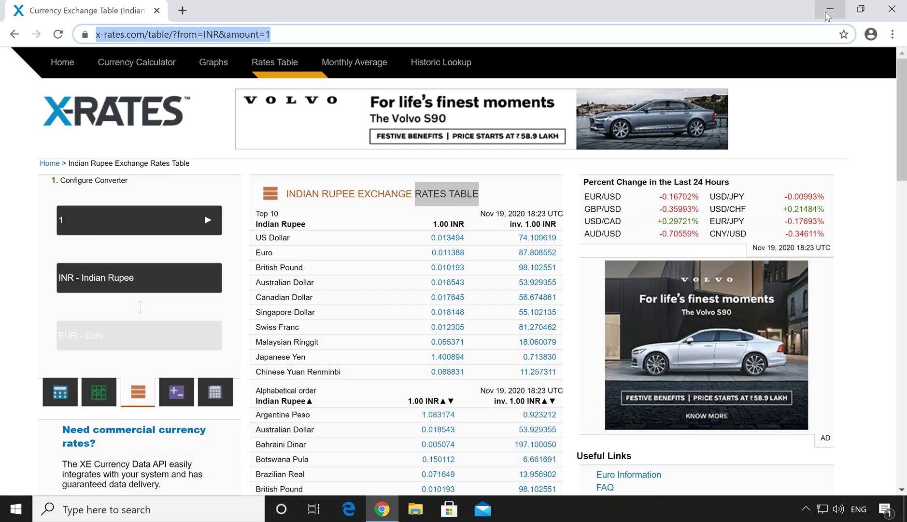
{"action": "left_click", "coordinate": [827, 10]}
Launch Calculator by searching 'calc' and switch it to Currency mode
{"action": "left_click", "coordinate": [150, 510]}
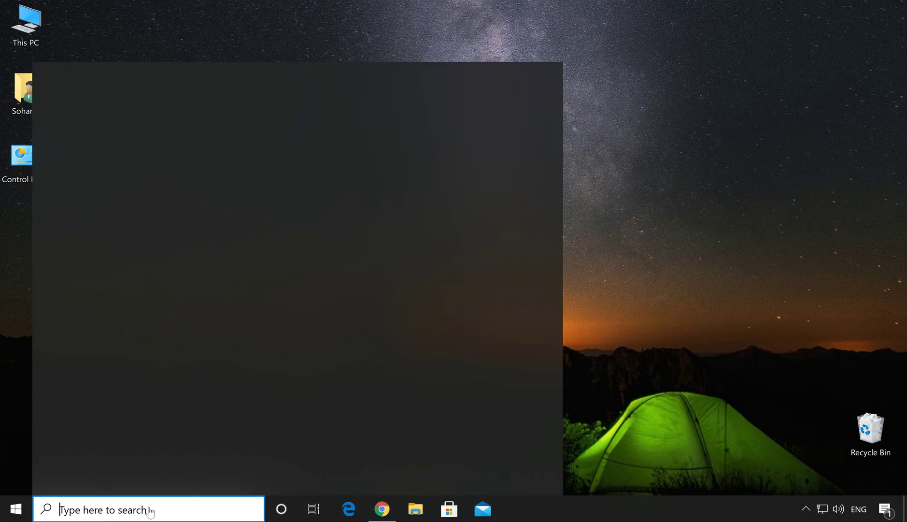
{"action": "type", "text": "calc"}
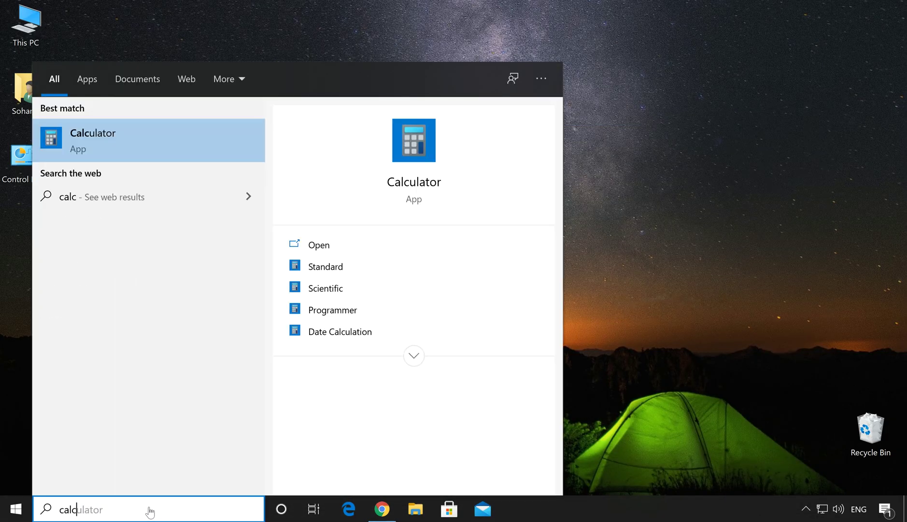
{"action": "left_click", "coordinate": [219, 136]}
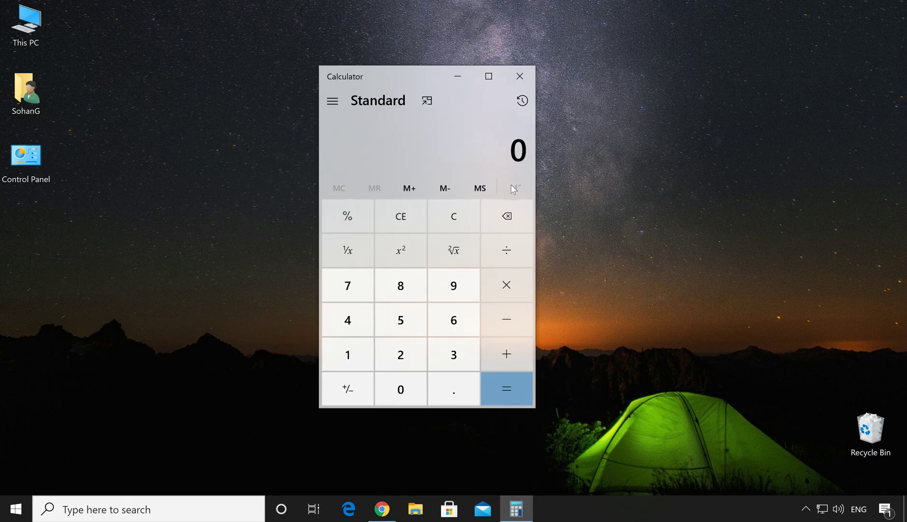
{"action": "left_click", "coordinate": [332, 101]}
{"action": "left_click", "coordinate": [500, 125]}
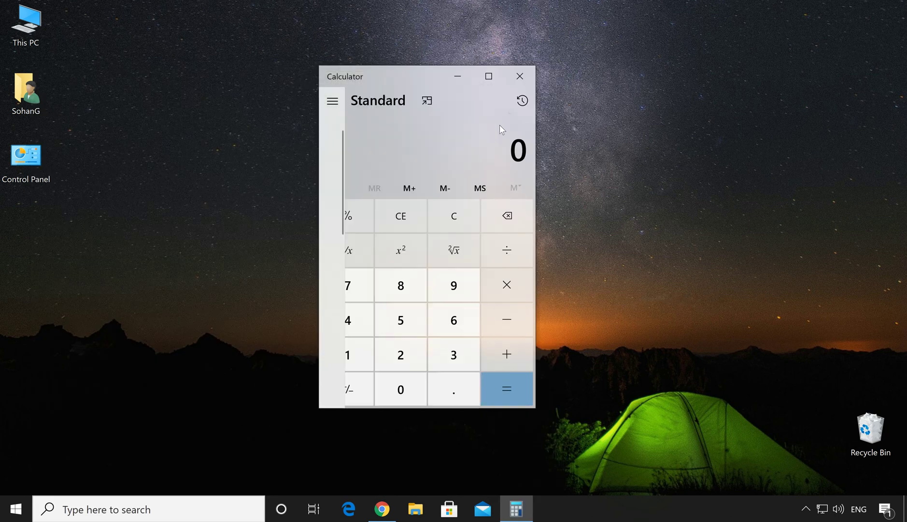
{"action": "left_click", "coordinate": [333, 103]}
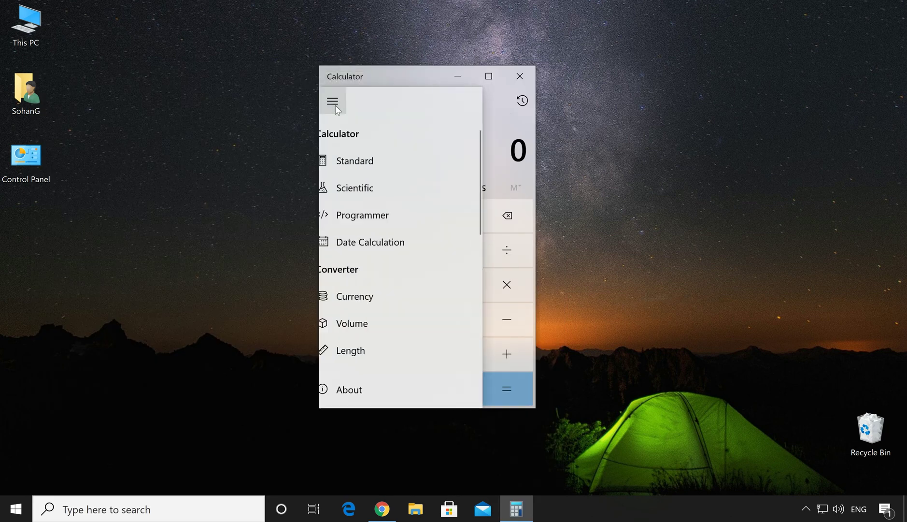
{"action": "left_click", "coordinate": [396, 292]}
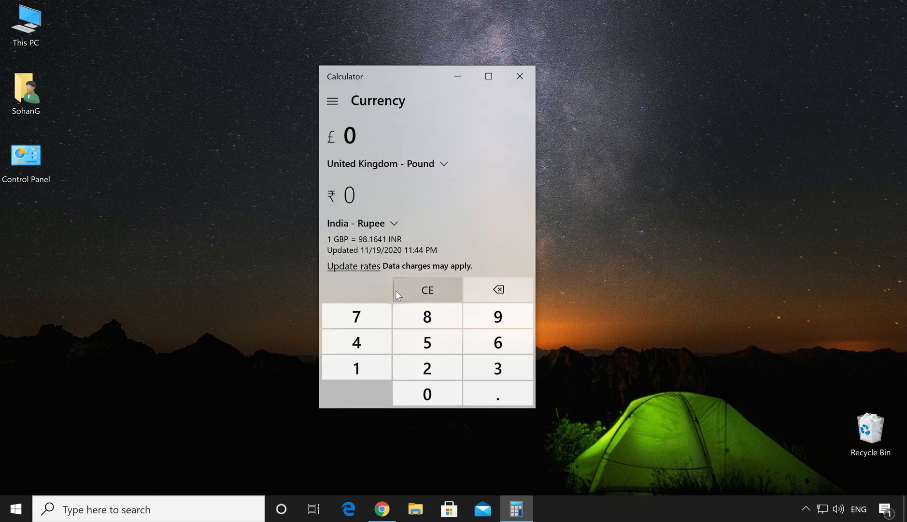
Maximize Calculator and convert 1 United States Dollar into rupees
{"action": "left_click", "coordinate": [489, 75]}
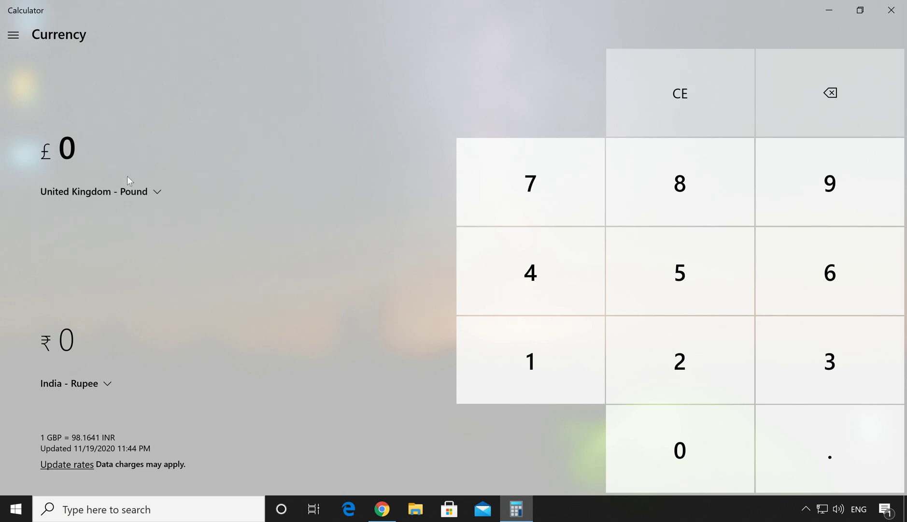
{"action": "left_click", "coordinate": [154, 193]}
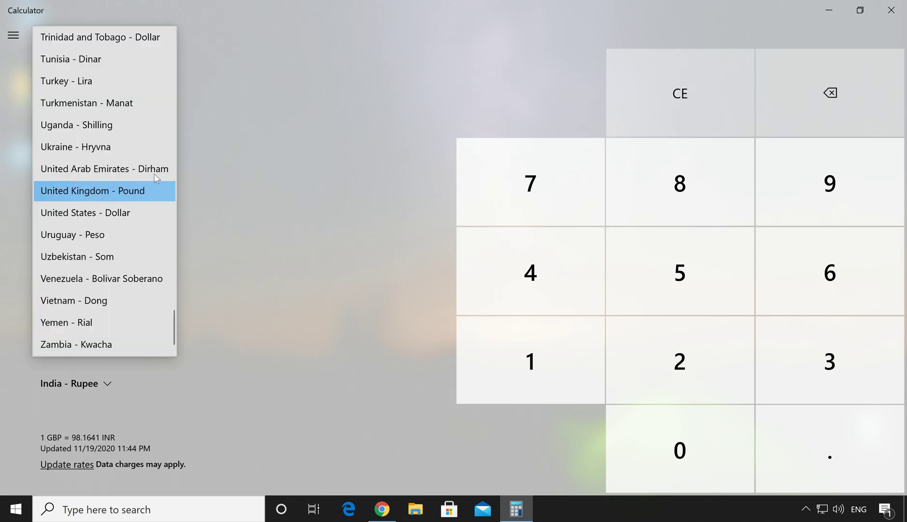
{"action": "left_click", "coordinate": [144, 214]}
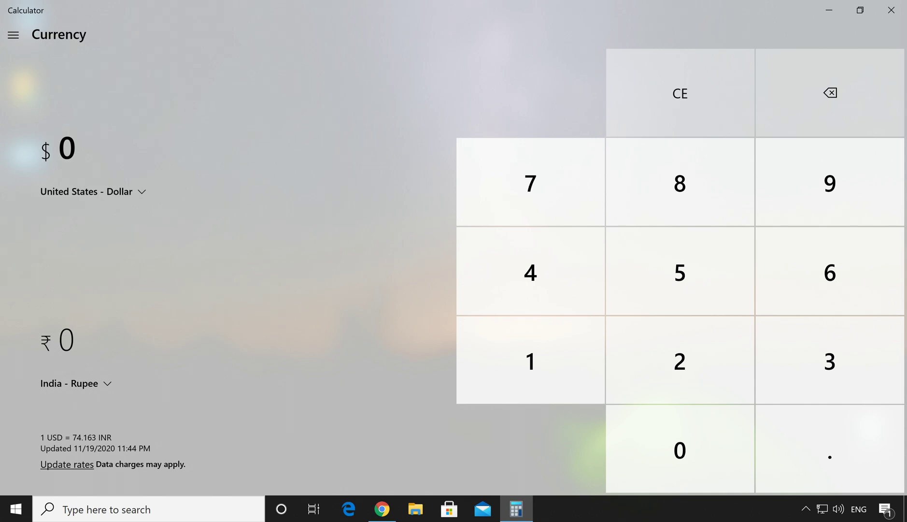
{"action": "key", "text": "1"}
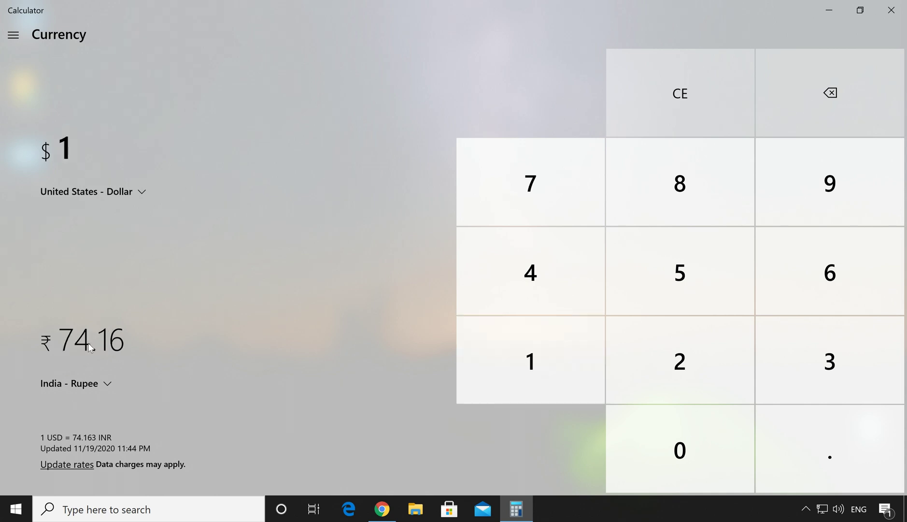
Change the source currency to United Arab Emirates Dirham, browsing the currency list
{"action": "left_click", "coordinate": [136, 191]}
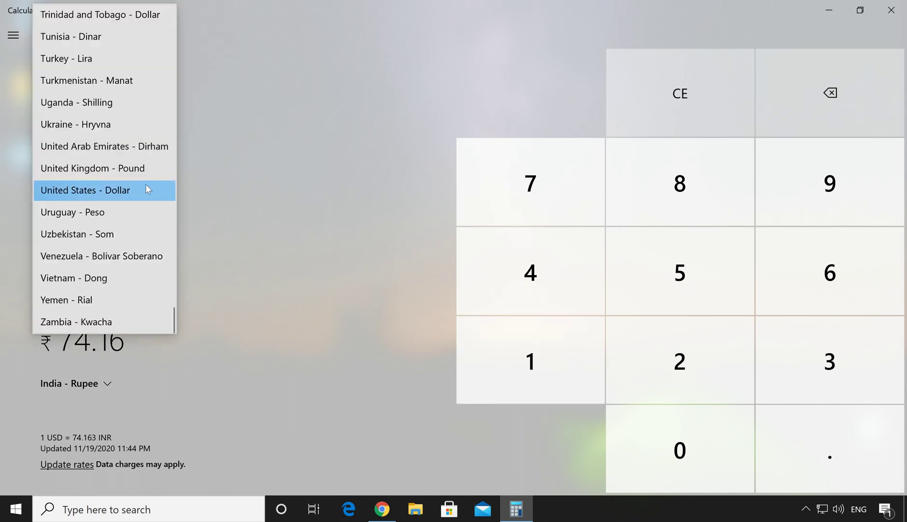
{"action": "left_click", "coordinate": [154, 150]}
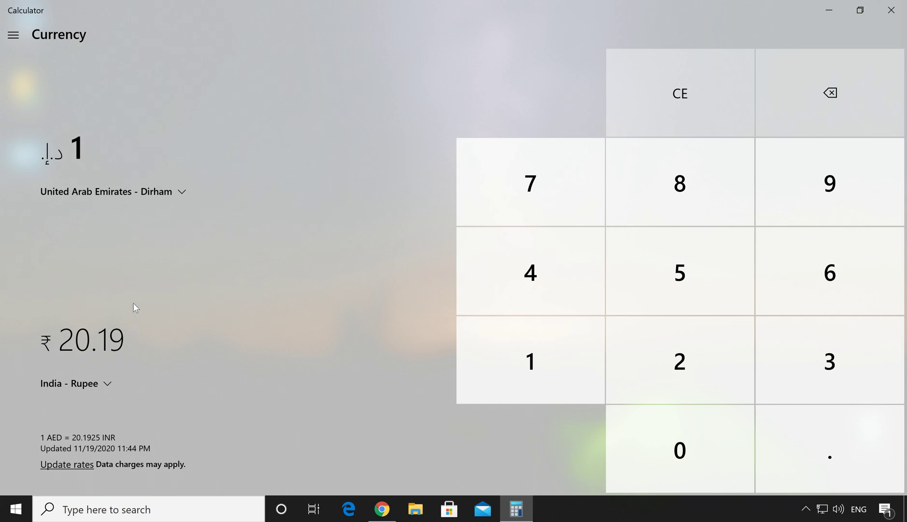
{"action": "left_click", "coordinate": [169, 193]}
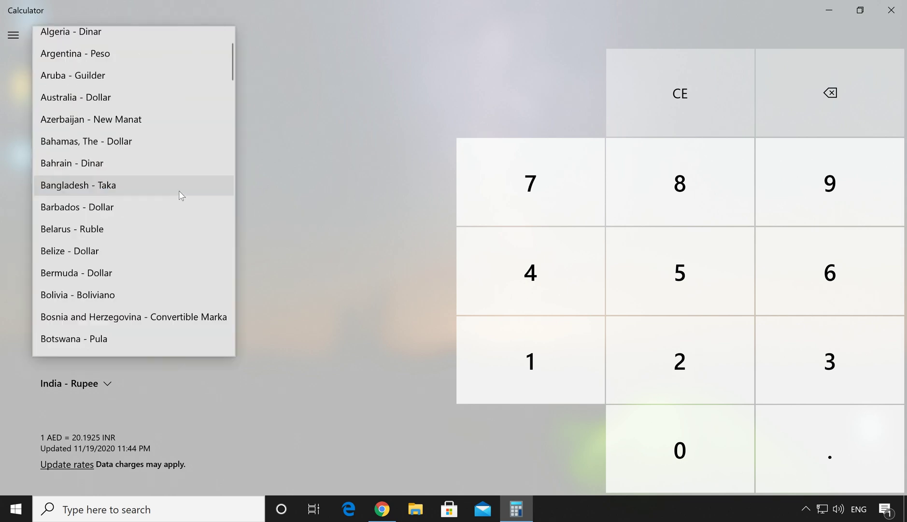
{"action": "left_click", "coordinate": [339, 240]}
{"action": "left_click", "coordinate": [157, 190]}
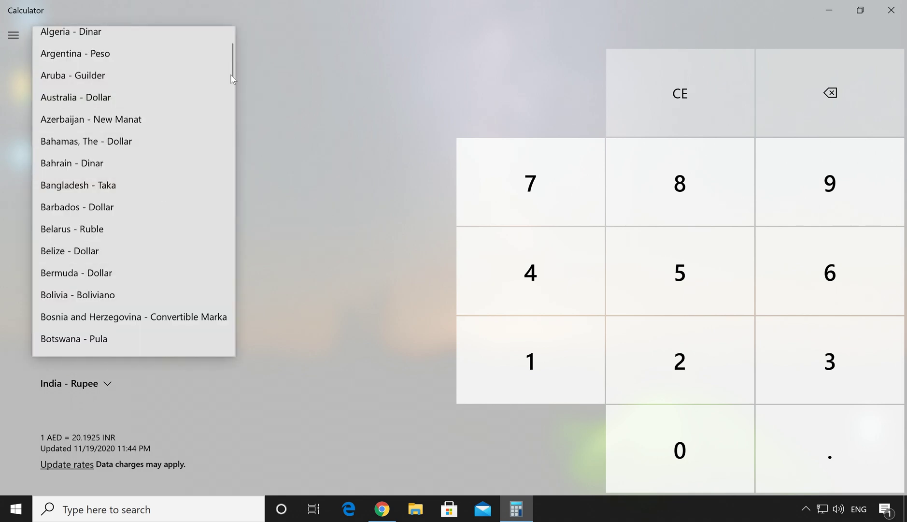
{"action": "left_click_drag", "start_coordinate": [230, 71], "coordinate": [222, 344]}
{"action": "scroll", "coordinate": [203, 205], "scroll_direction": "up", "scroll_amount": 10}
{"action": "key", "text": "Escape"}
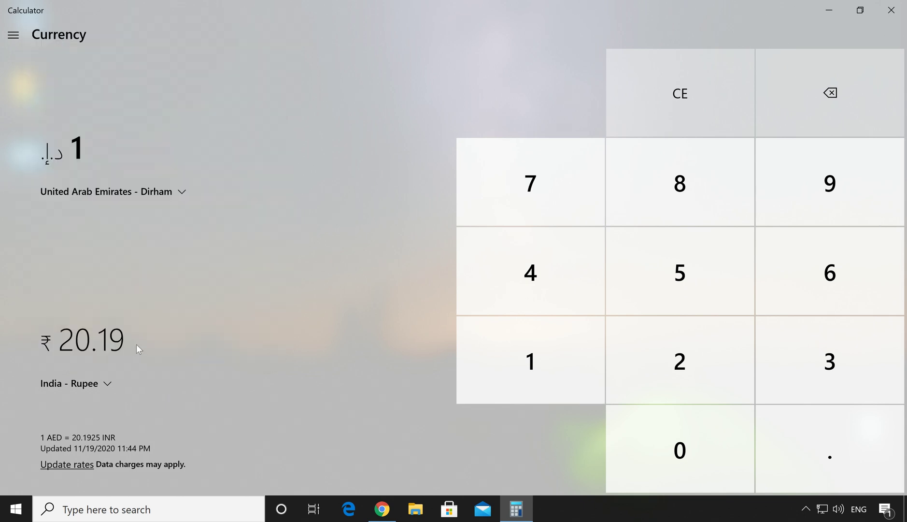